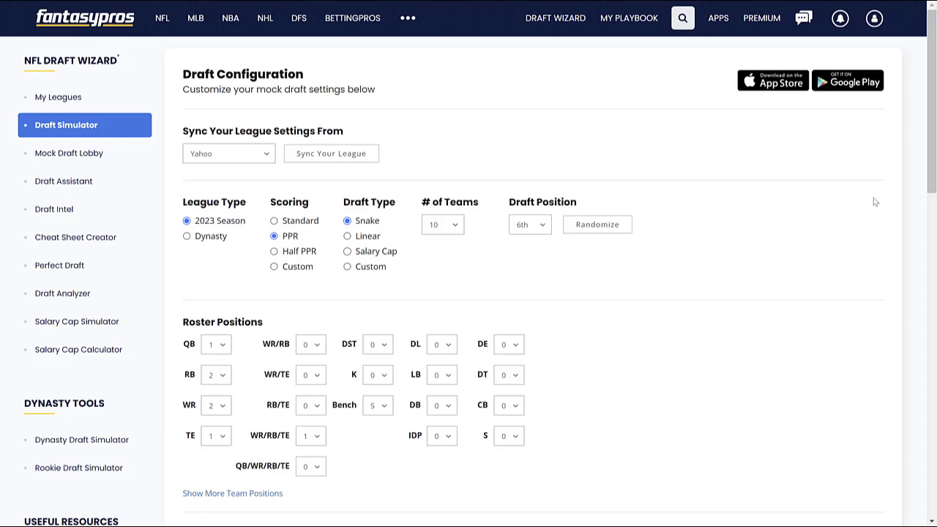
Start the 10-team PPR snake mock draft with the current configuration and draft Tyreek Hill with pick 1.06.
{"action": "left_click_drag", "start_coordinate": [935, 133], "coordinate": [930, 289]}
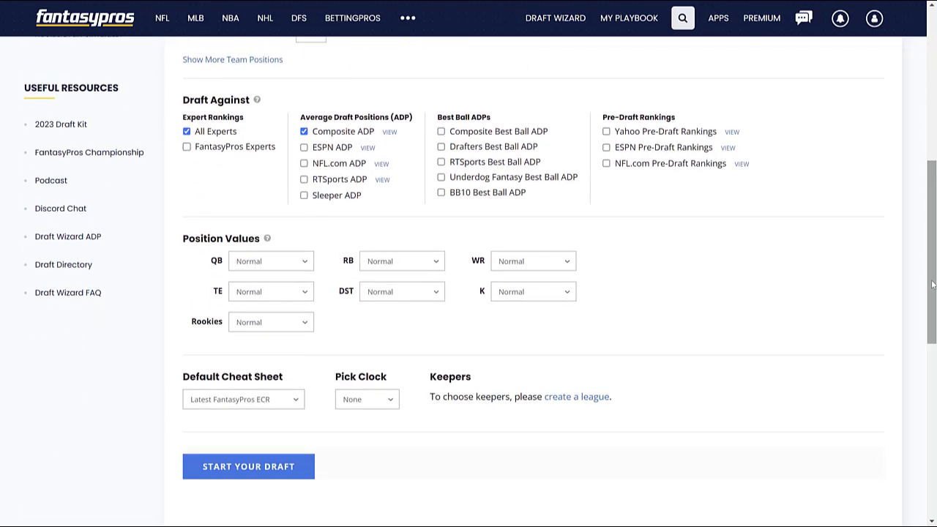
{"action": "left_click", "coordinate": [275, 472]}
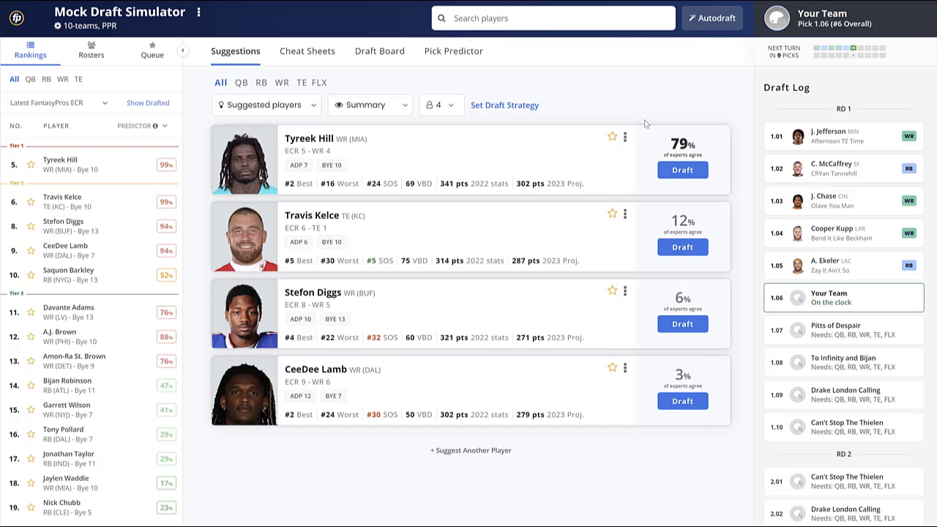
{"action": "left_click", "coordinate": [681, 171]}
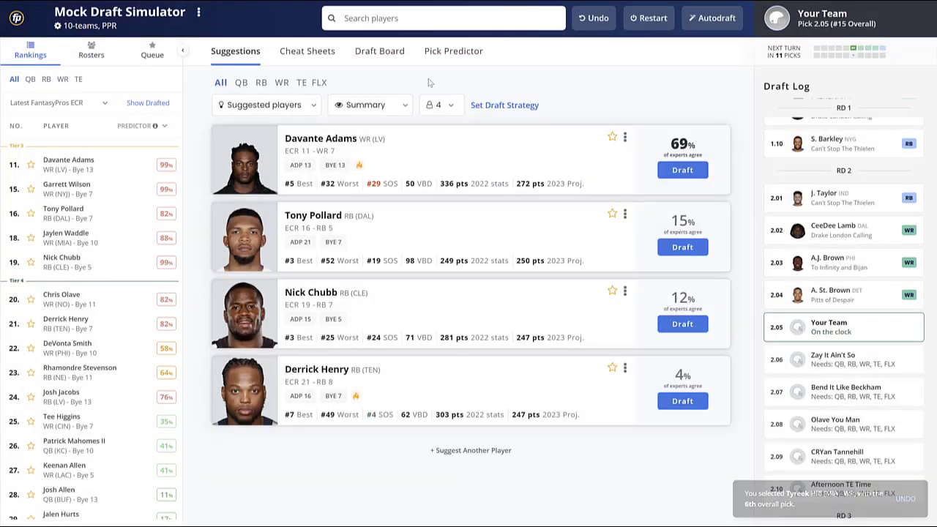
Check the draft board, hide drafted players on the cheat sheets, and draft Davante Adams with pick 2.05.
{"action": "left_click", "coordinate": [381, 51]}
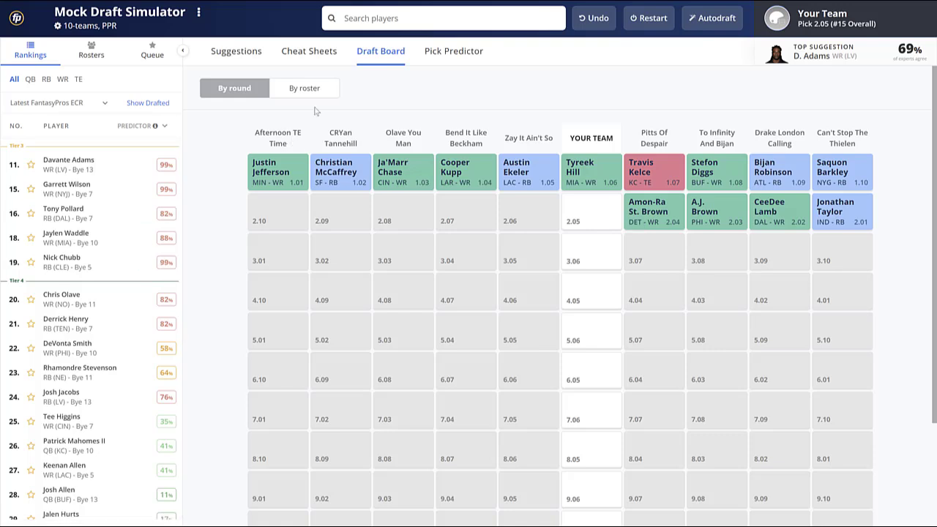
{"action": "left_click", "coordinate": [315, 54]}
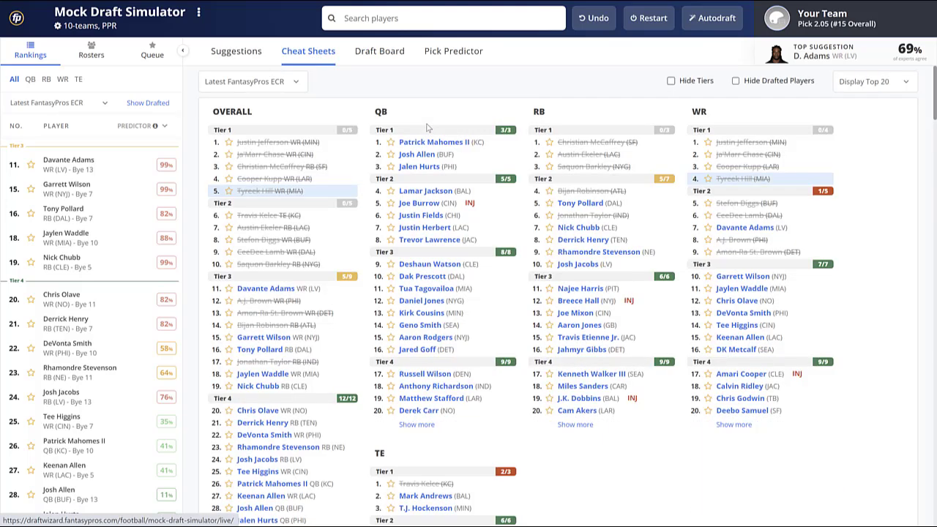
{"action": "left_click", "coordinate": [737, 82]}
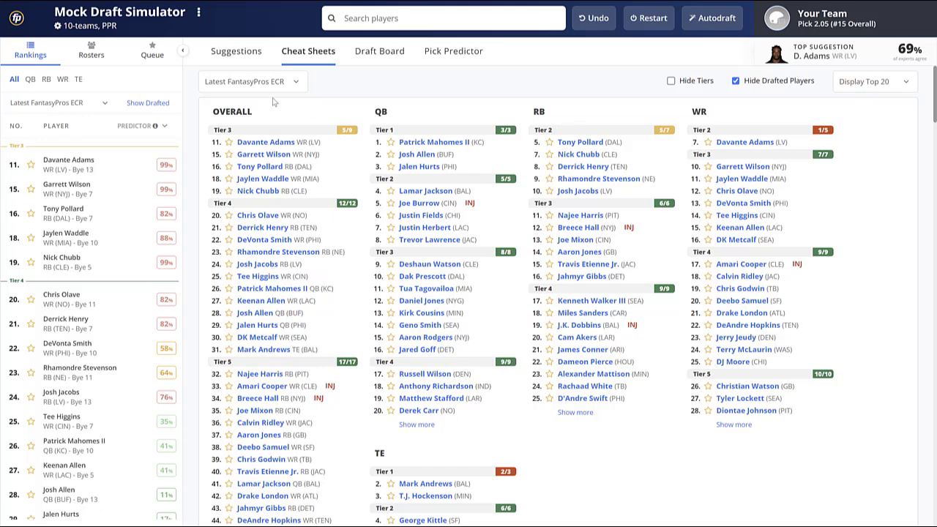
{"action": "left_click", "coordinate": [241, 54]}
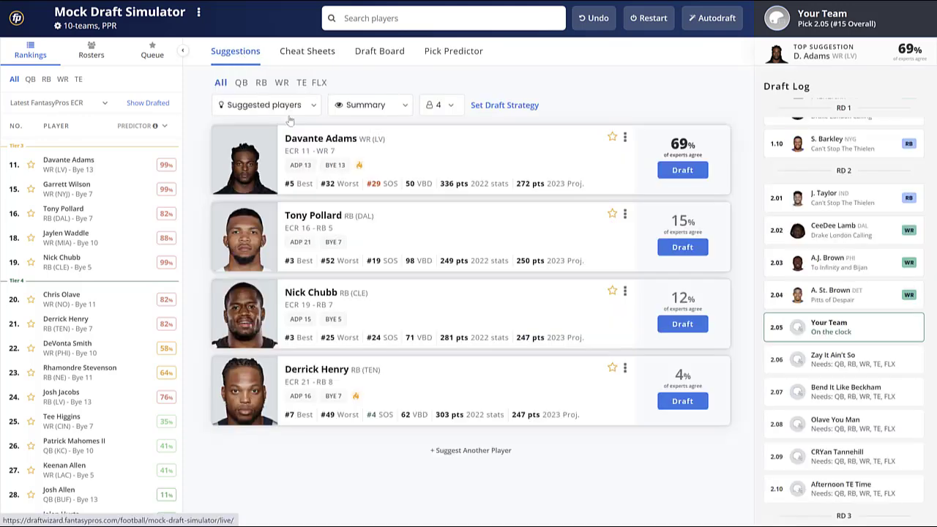
{"action": "left_click", "coordinate": [682, 173]}
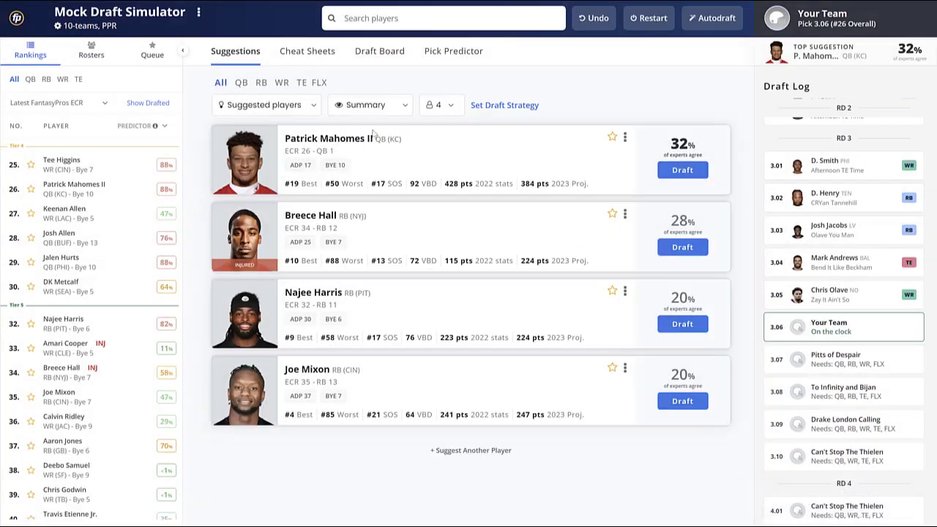
Review the draft board, compare running backs in the RB-filtered suggestions and cheat sheets, and draft Travis Etienne Jr. with pick 3.06.
{"action": "left_click", "coordinate": [381, 59]}
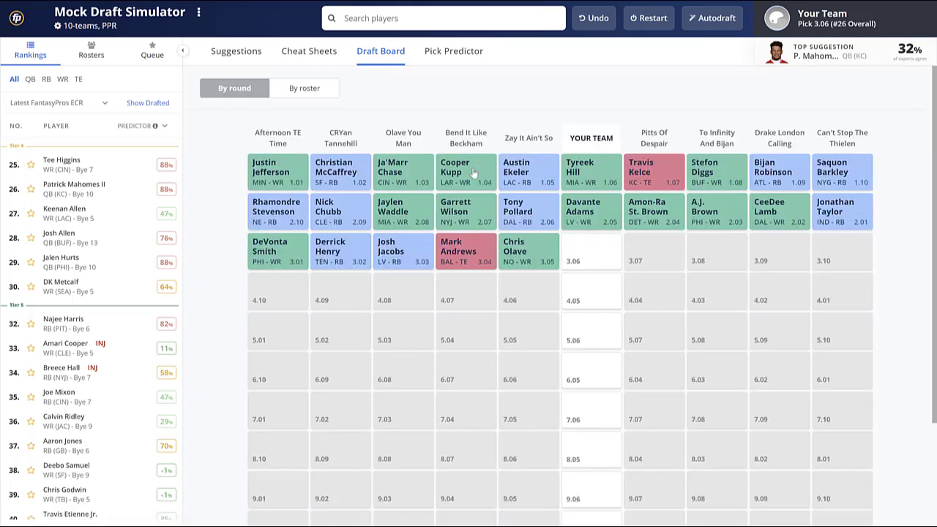
{"action": "mouse_move", "coordinate": [539, 222]}
{"action": "left_click", "coordinate": [236, 51]}
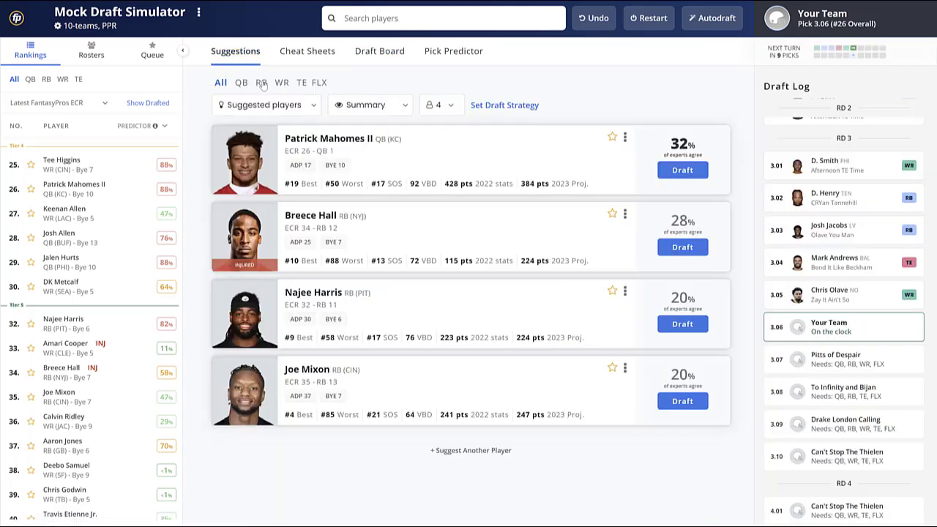
{"action": "left_click", "coordinate": [260, 83]}
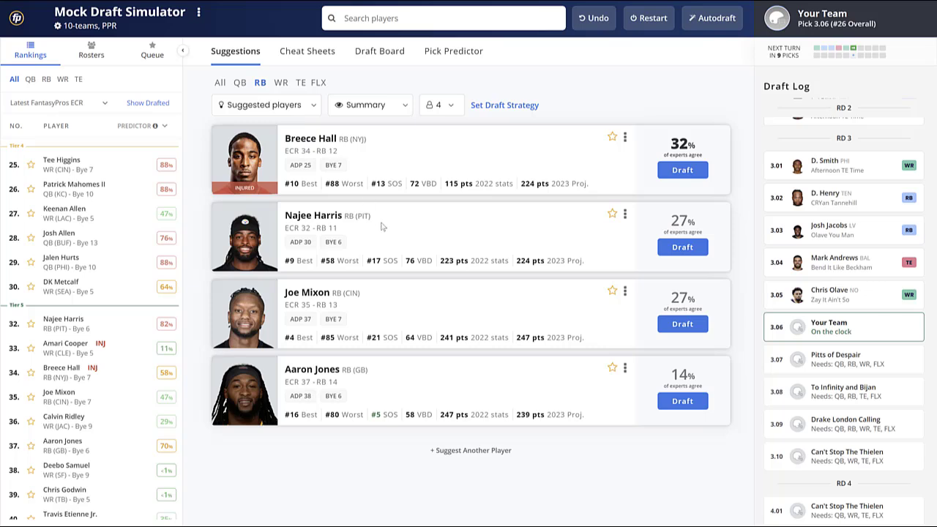
{"action": "left_click", "coordinate": [320, 57]}
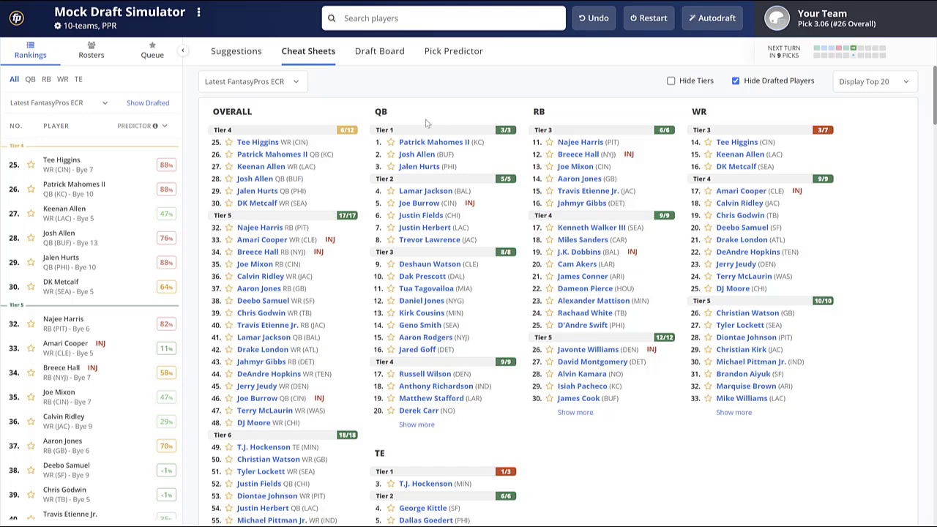
{"action": "left_click", "coordinate": [237, 50]}
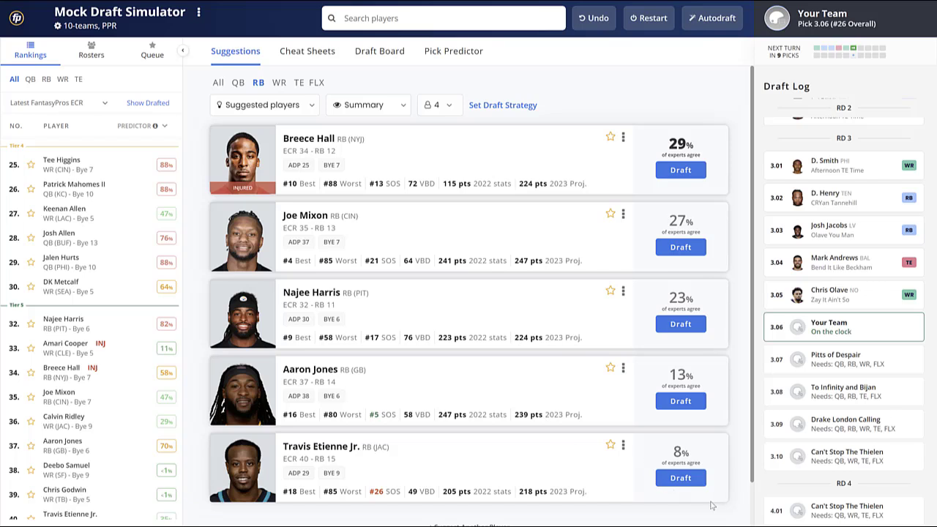
{"action": "left_click", "coordinate": [681, 478]}
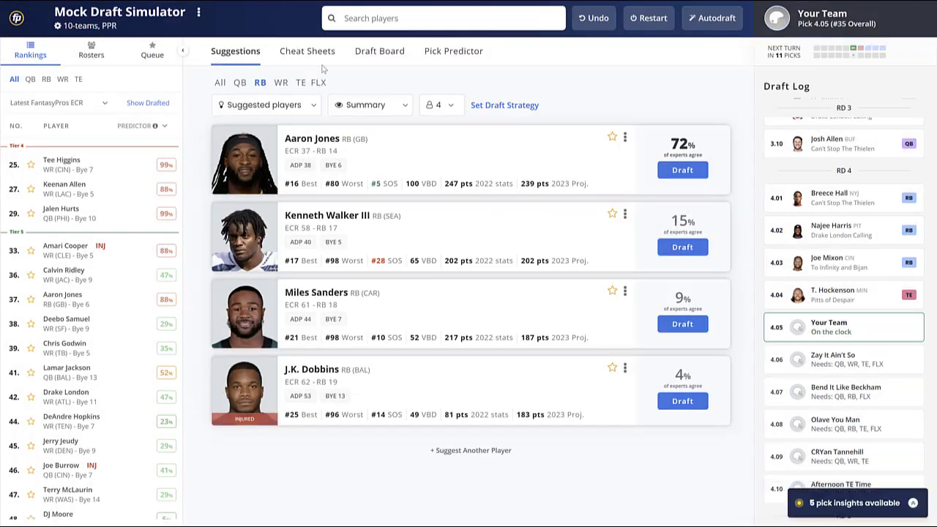
Review the draft board, your team's roster and the cheat sheets, and draft Keenan Allen from the all-position suggestions with pick 4.05.
{"action": "left_click", "coordinate": [380, 51]}
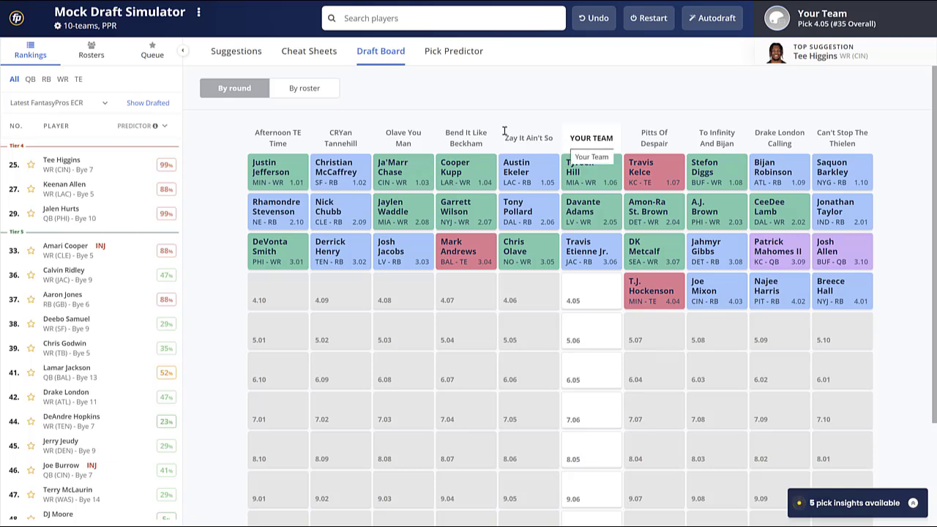
{"action": "left_click", "coordinate": [250, 55]}
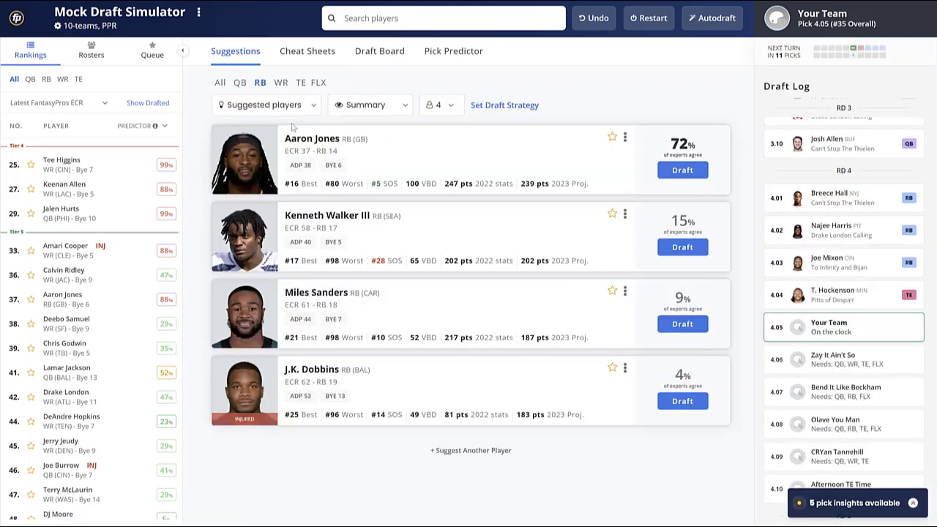
{"action": "left_click", "coordinate": [378, 53]}
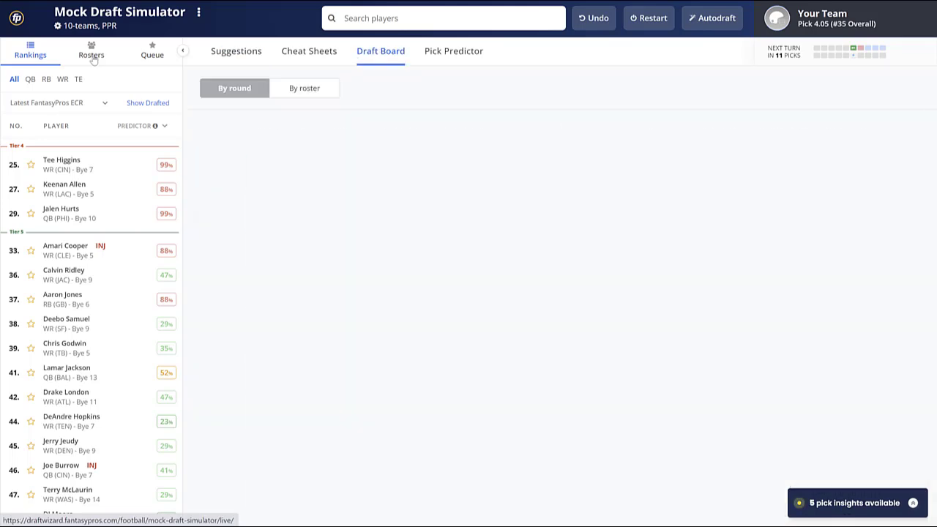
{"action": "left_click", "coordinate": [93, 56]}
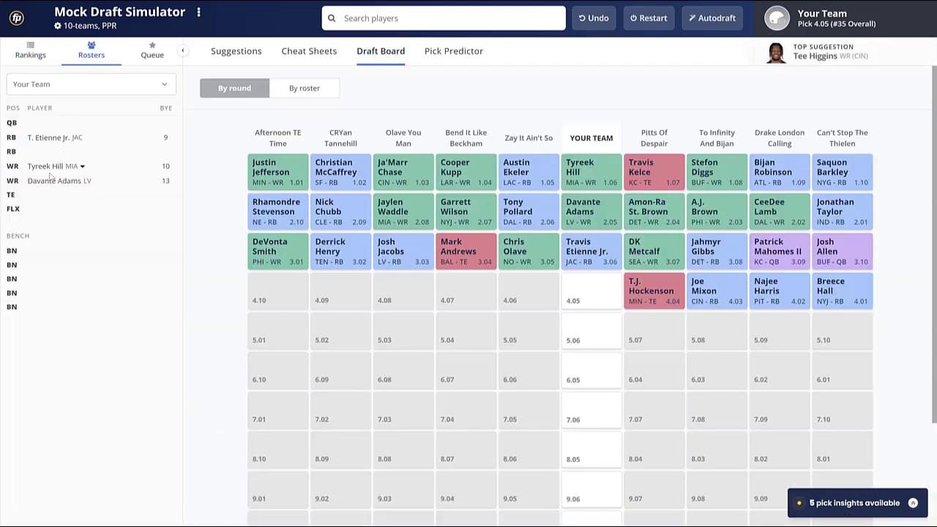
{"action": "left_click", "coordinate": [333, 54]}
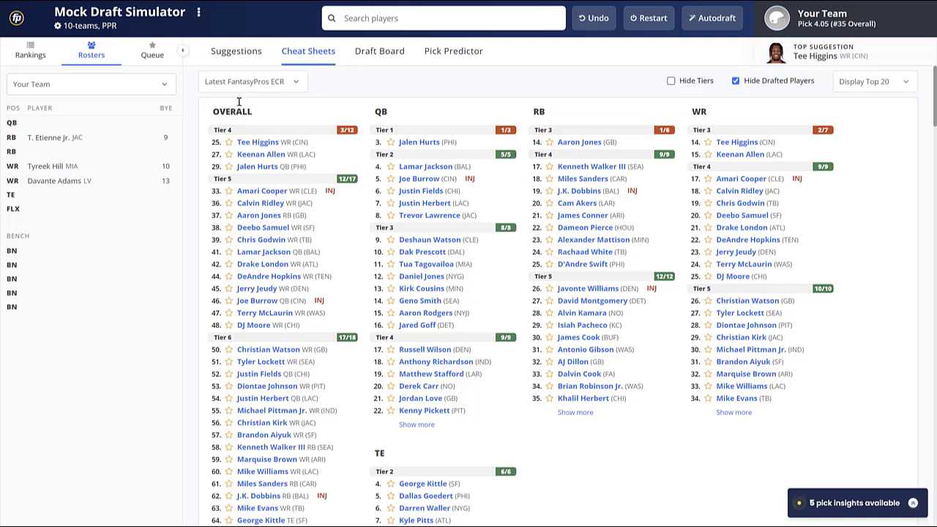
{"action": "left_click", "coordinate": [237, 58]}
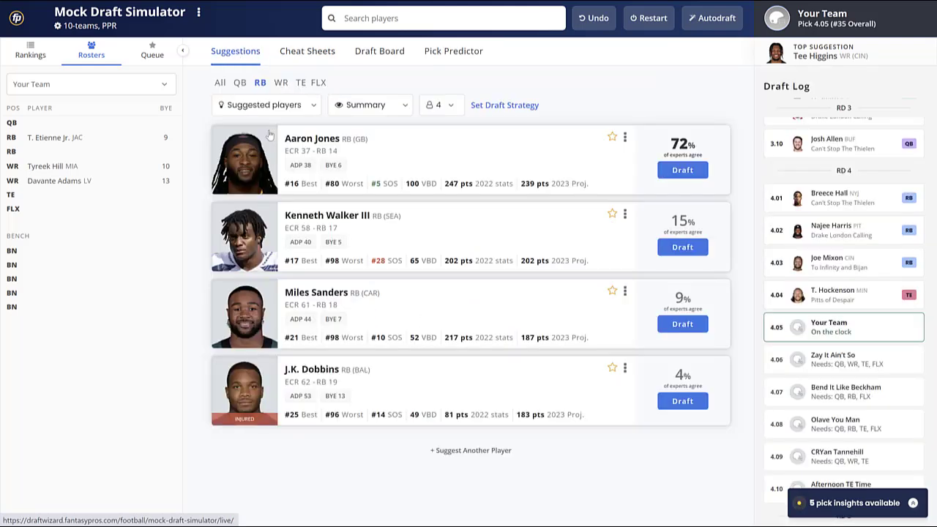
{"action": "left_click", "coordinate": [219, 82]}
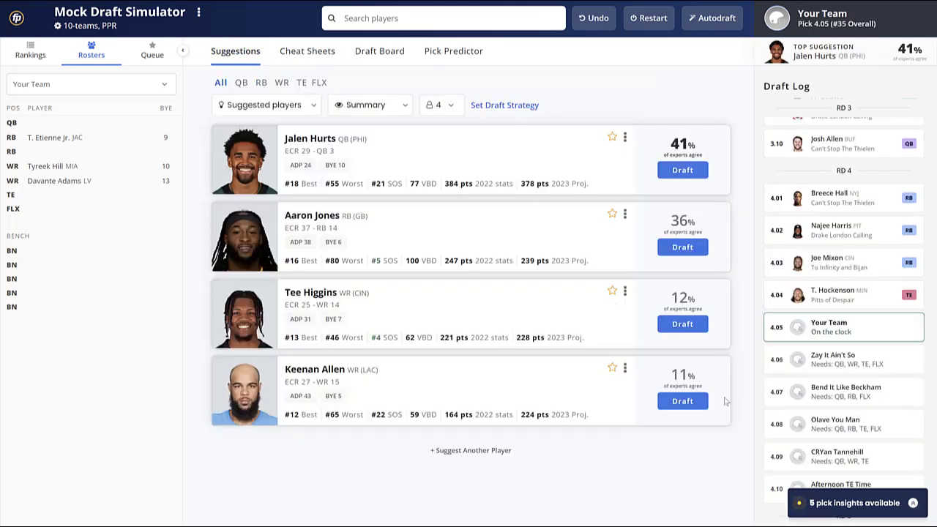
{"action": "left_click", "coordinate": [689, 405]}
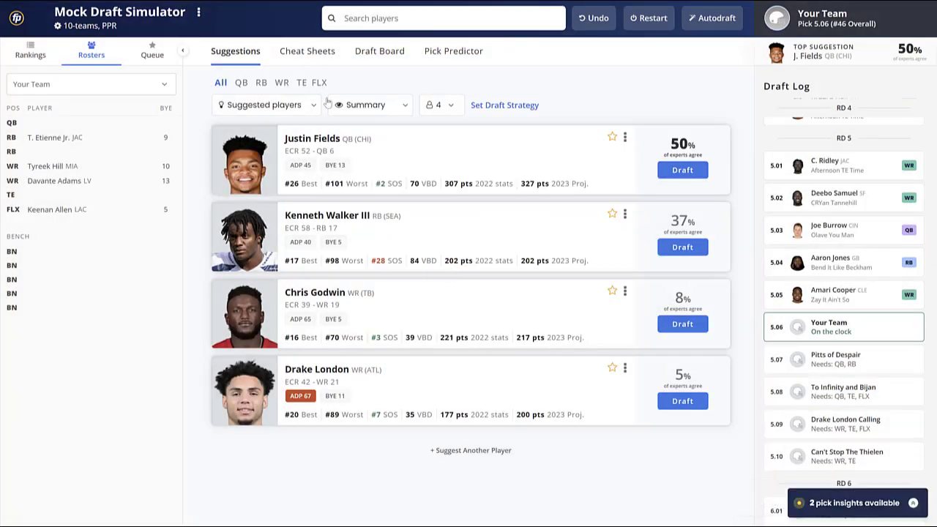
Compare the draft board with the remaining running backs on the cheat sheets and draft Kenneth Walker III with pick 5.06.
{"action": "left_click", "coordinate": [318, 57]}
{"action": "left_click", "coordinate": [377, 53]}
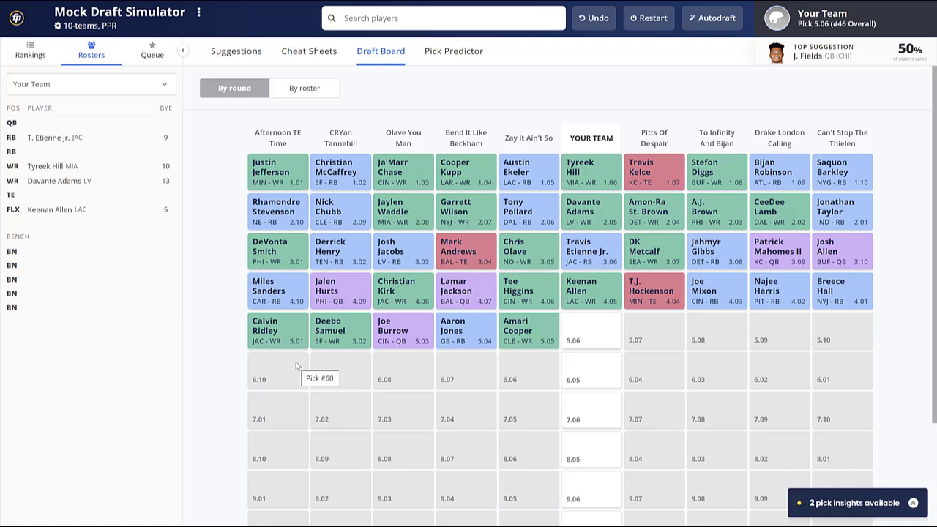
{"action": "mouse_move", "coordinate": [599, 258]}
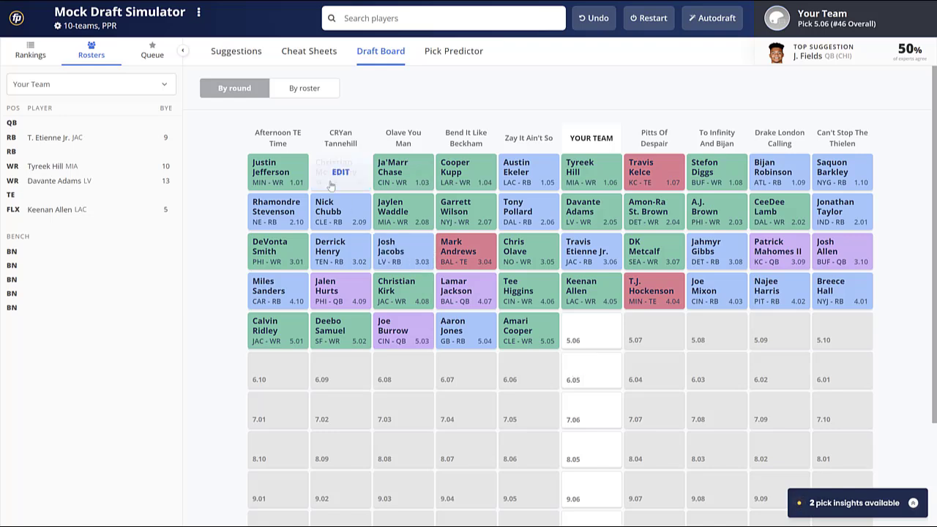
{"action": "left_click", "coordinate": [310, 52]}
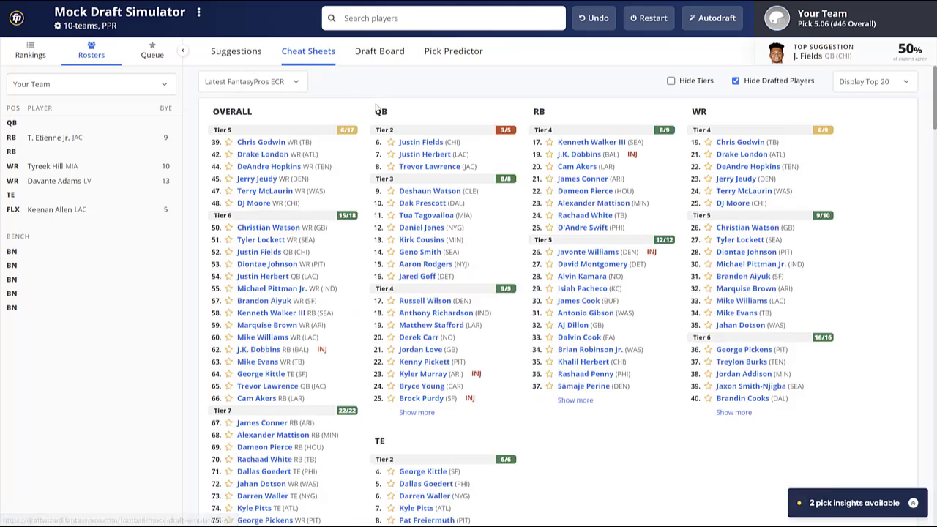
{"action": "left_click", "coordinate": [540, 143]}
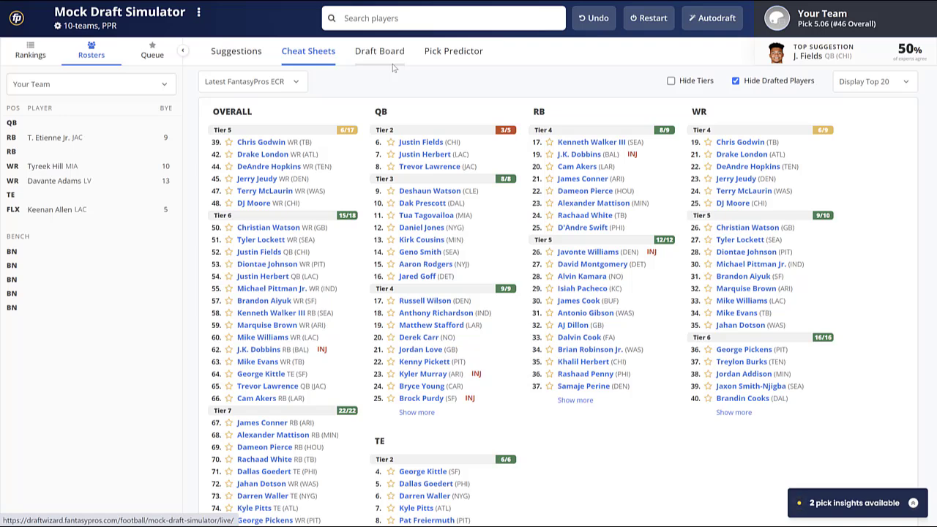
{"action": "left_click", "coordinate": [241, 53]}
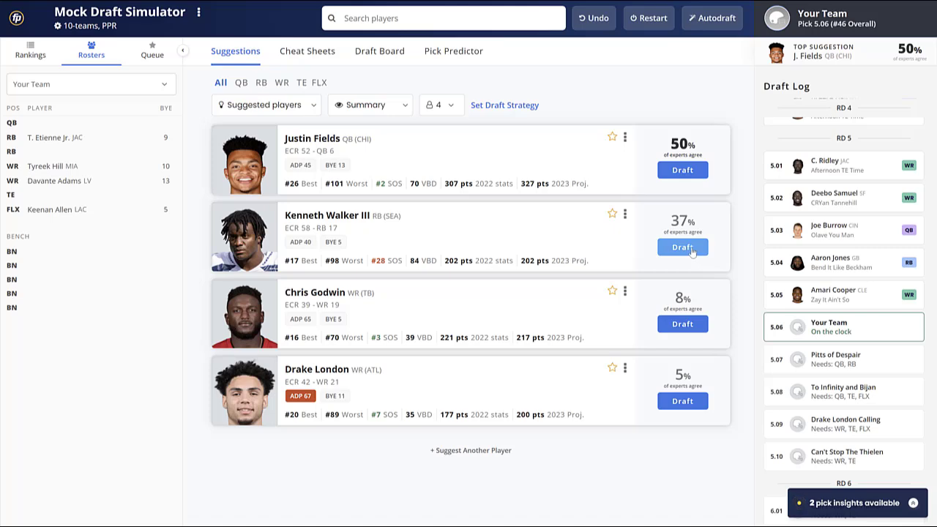
{"action": "left_click", "coordinate": [691, 250]}
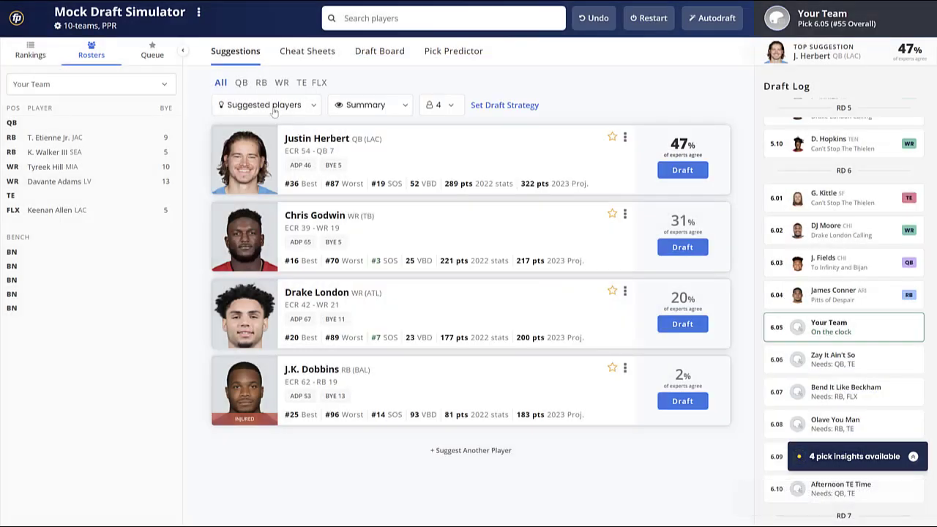
Review the draft board and the remaining quarterbacks on the cheat sheets, and draft Justin Herbert from the suggestions with pick 6.05.
{"action": "left_click", "coordinate": [331, 53]}
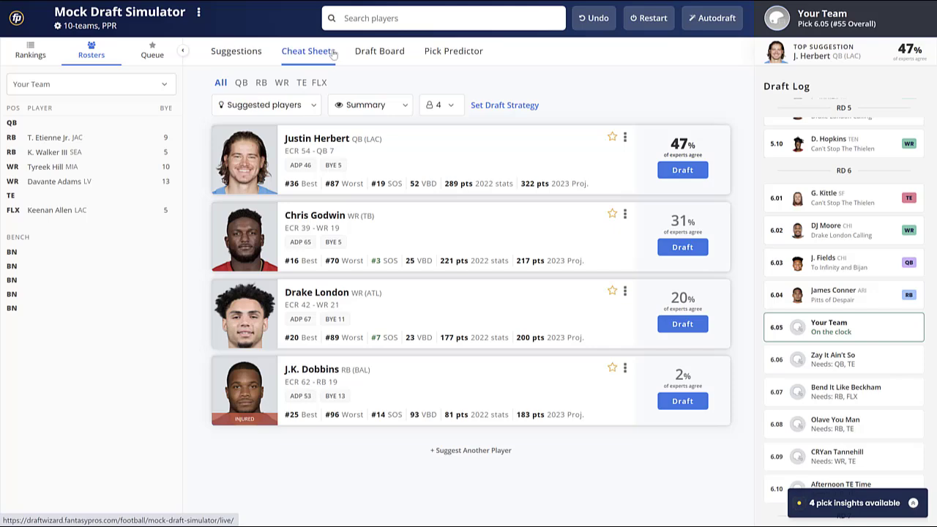
{"action": "left_click", "coordinate": [382, 59]}
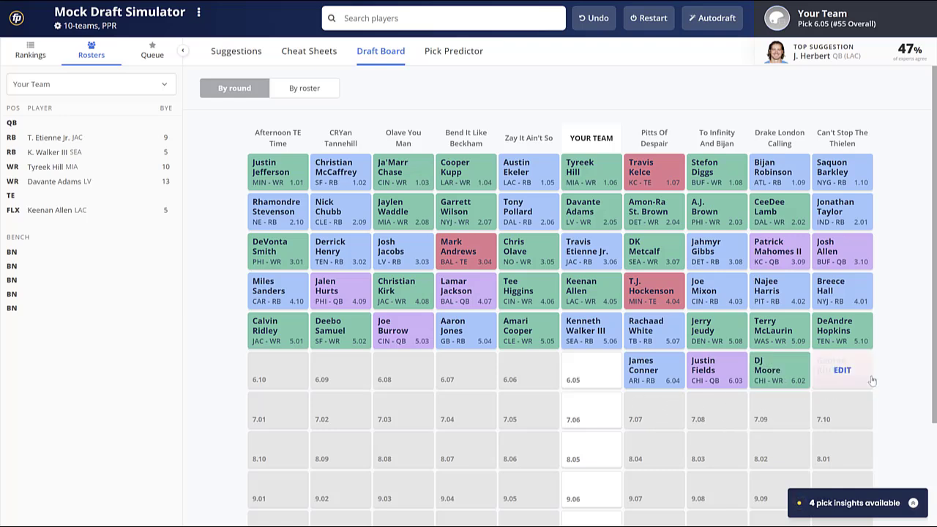
{"action": "mouse_move", "coordinate": [648, 377]}
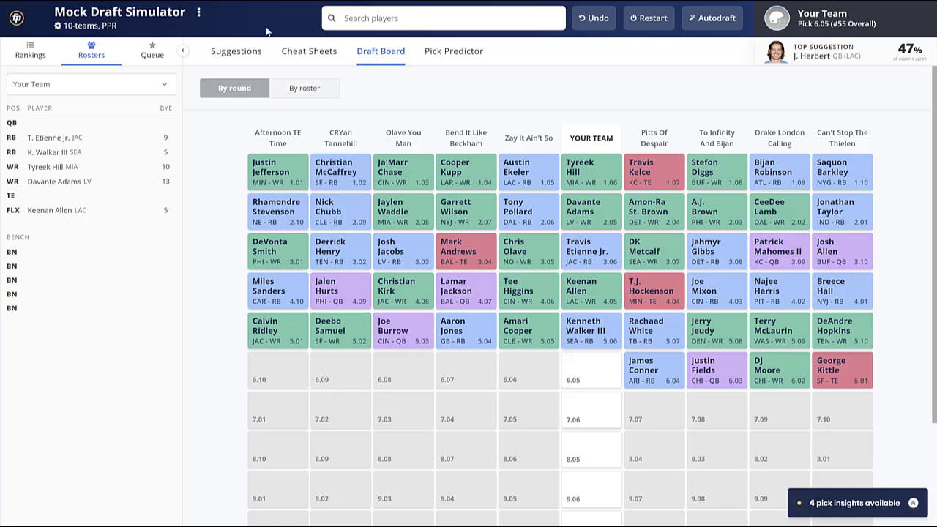
{"action": "left_click", "coordinate": [300, 55]}
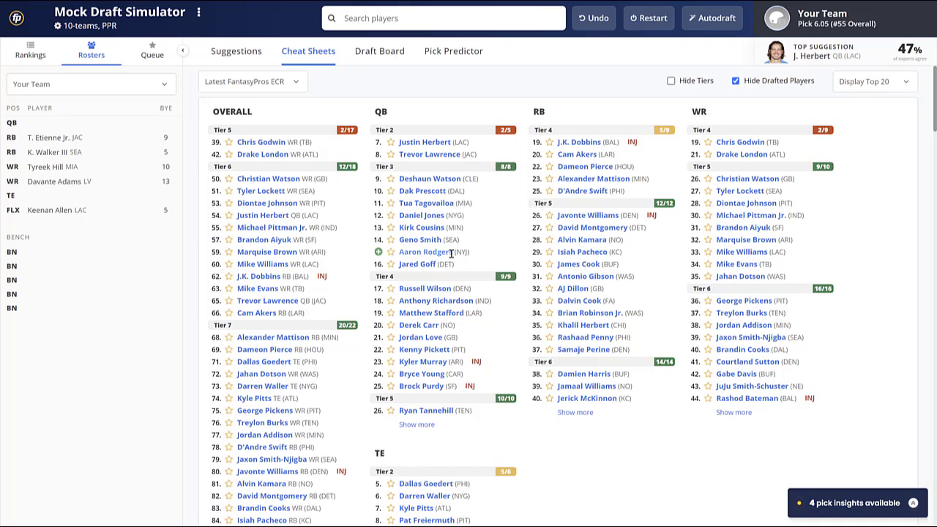
{"action": "left_click", "coordinate": [377, 56]}
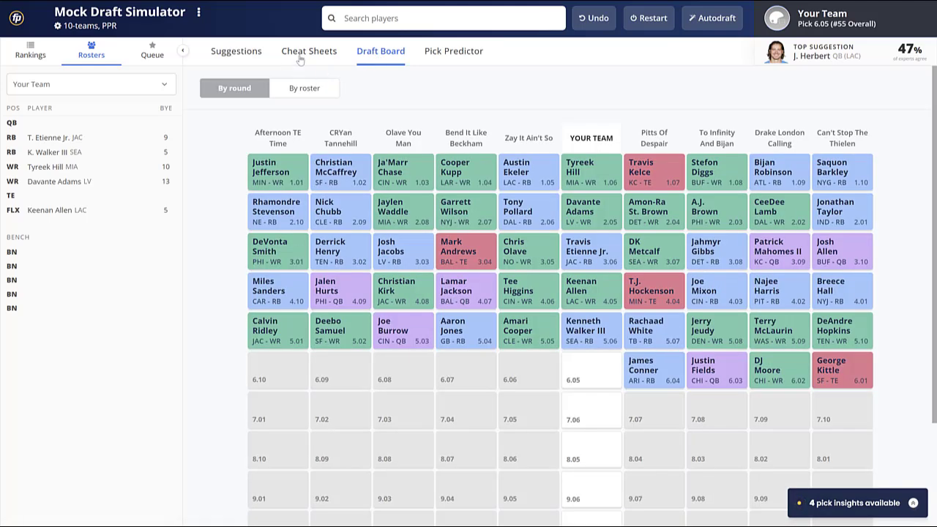
{"action": "left_click", "coordinate": [302, 59]}
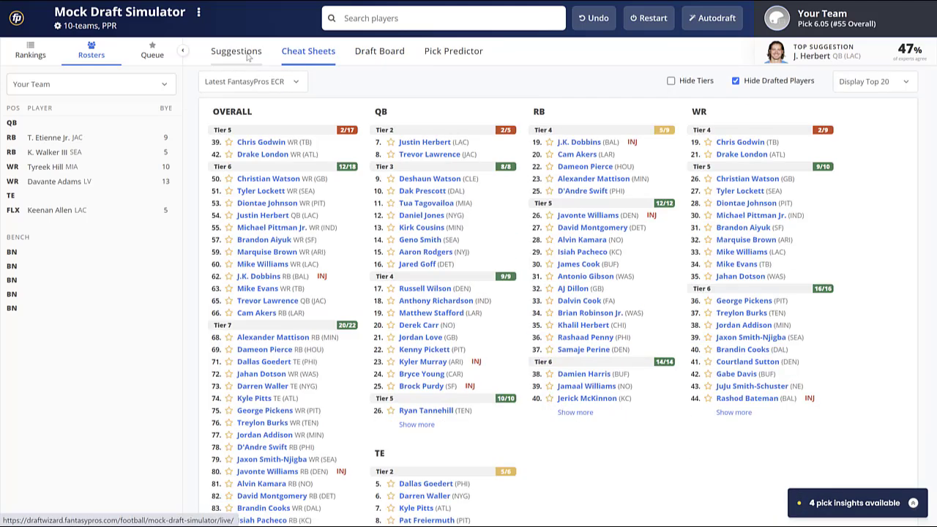
{"action": "left_click", "coordinate": [240, 53]}
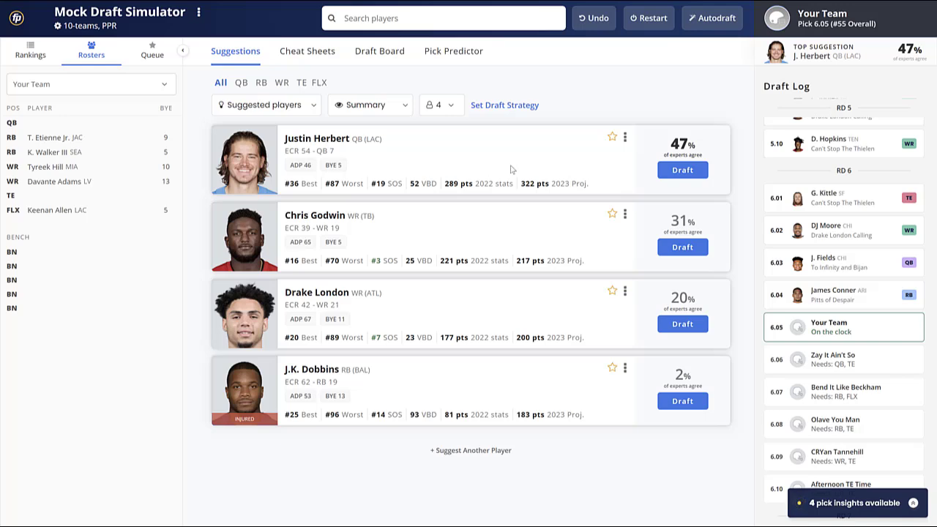
{"action": "left_click", "coordinate": [678, 173]}
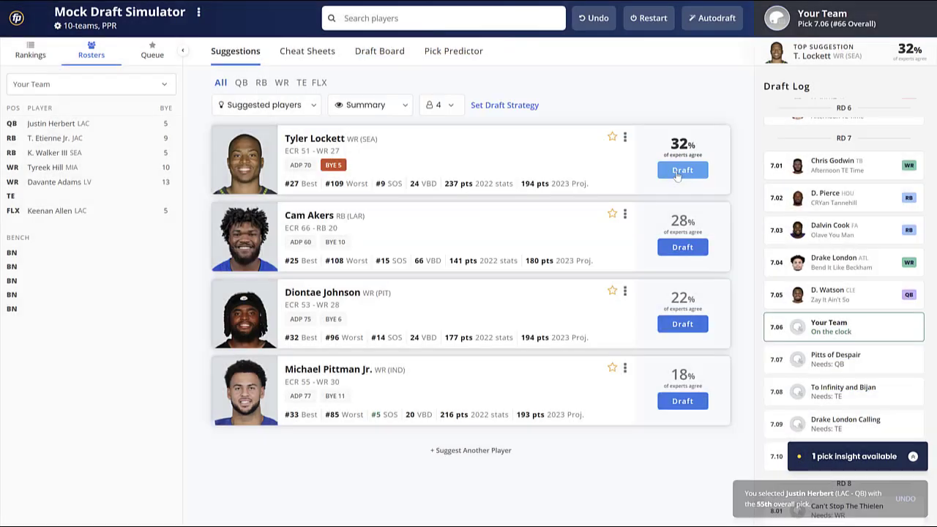
Compare the draft board and cheat sheets with the TE-filtered suggestions, and draft Kyle Pitts with pick 7.06.
{"action": "left_click", "coordinate": [361, 57]}
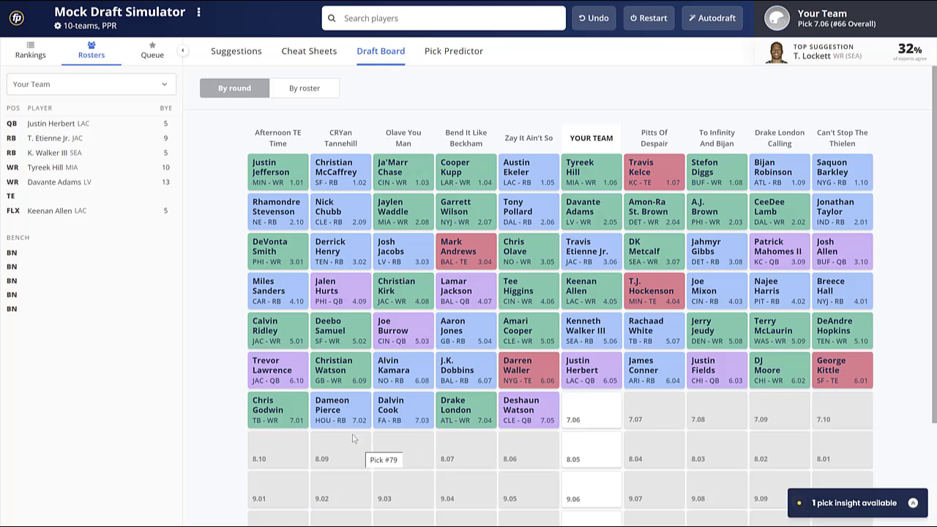
{"action": "left_click", "coordinate": [306, 53]}
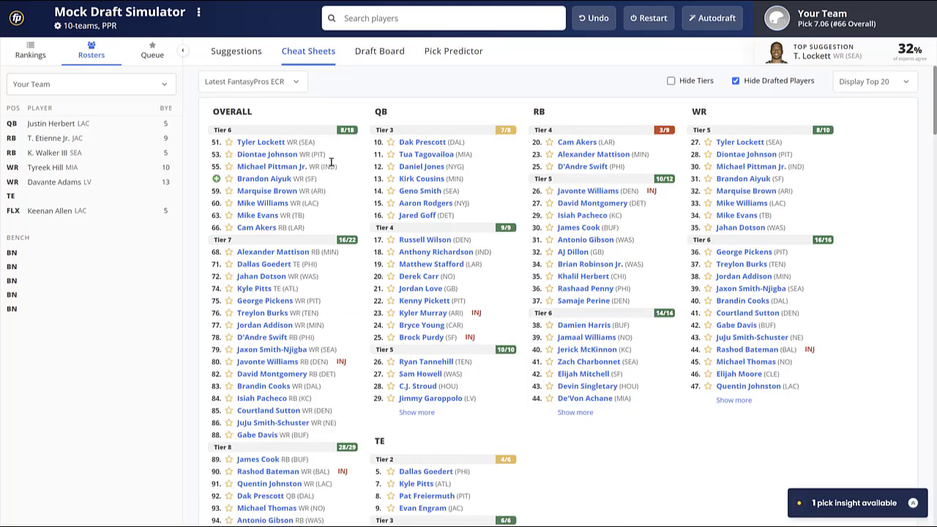
{"action": "left_click", "coordinate": [240, 56]}
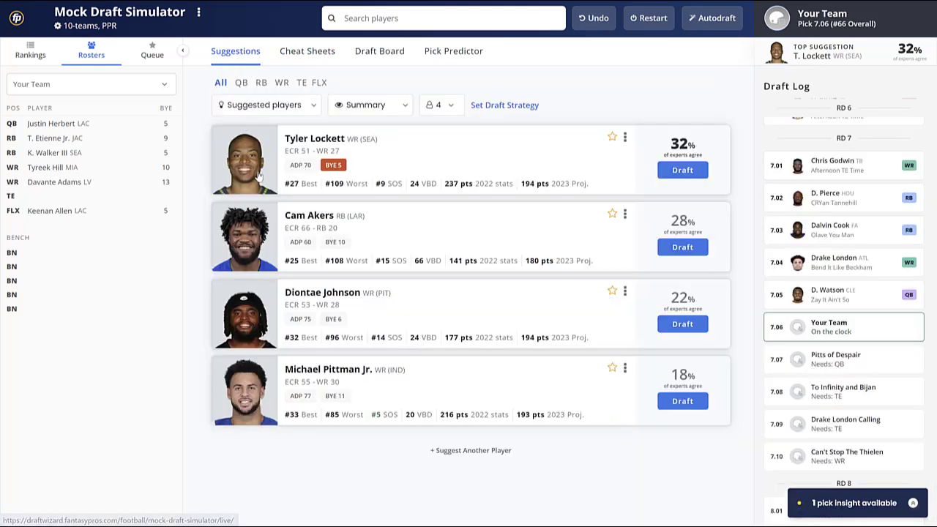
{"action": "left_click", "coordinate": [301, 83]}
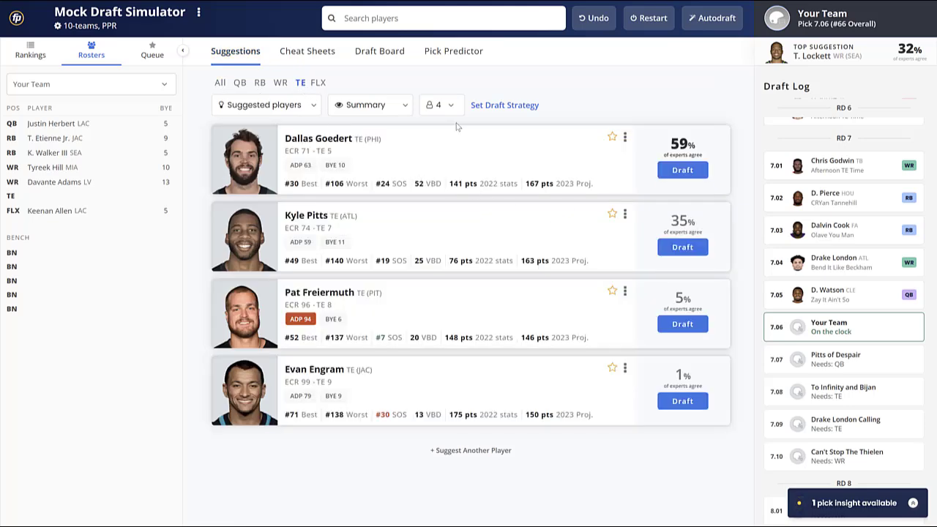
{"action": "left_click", "coordinate": [380, 55]}
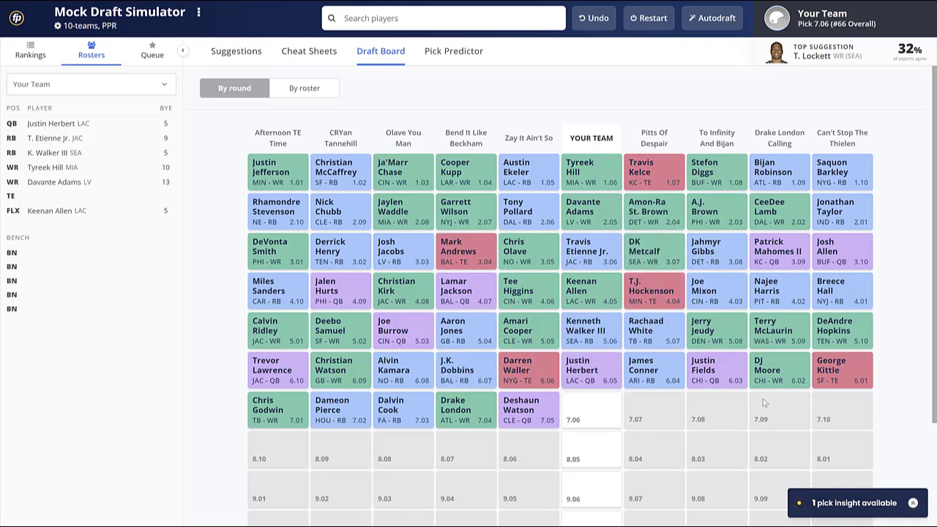
{"action": "left_click", "coordinate": [296, 54]}
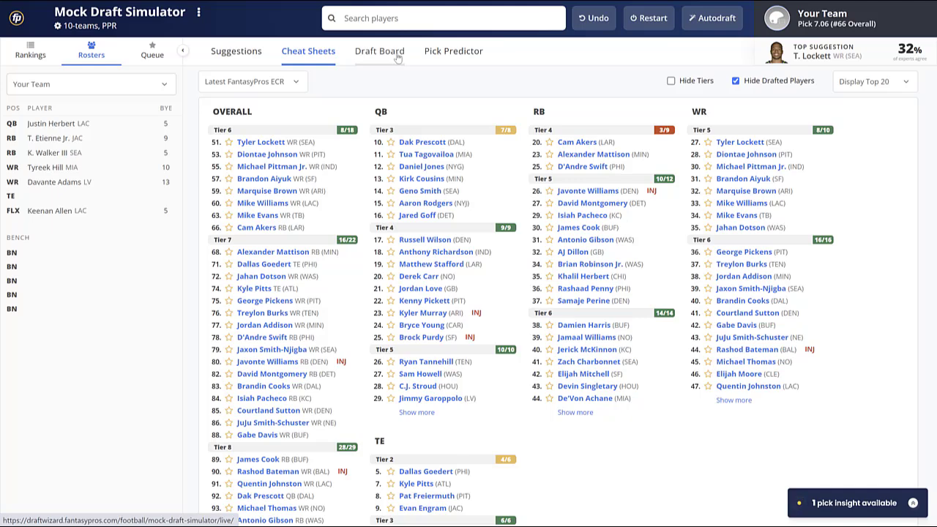
{"action": "left_click", "coordinate": [396, 55]}
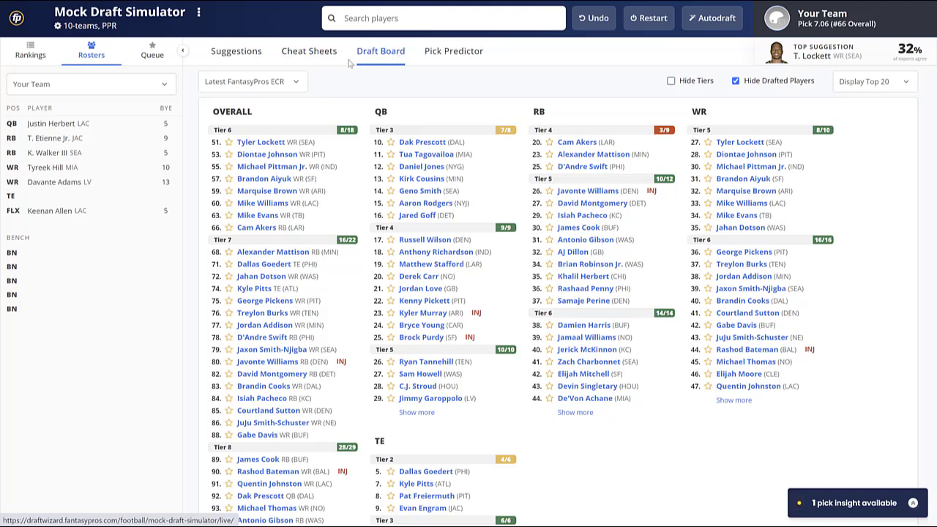
{"action": "left_click", "coordinate": [316, 61]}
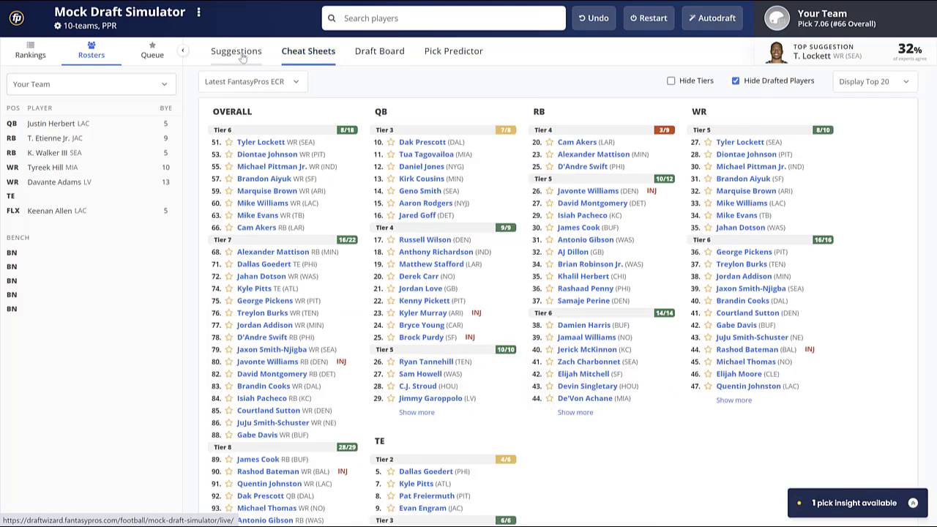
{"action": "left_click", "coordinate": [242, 57]}
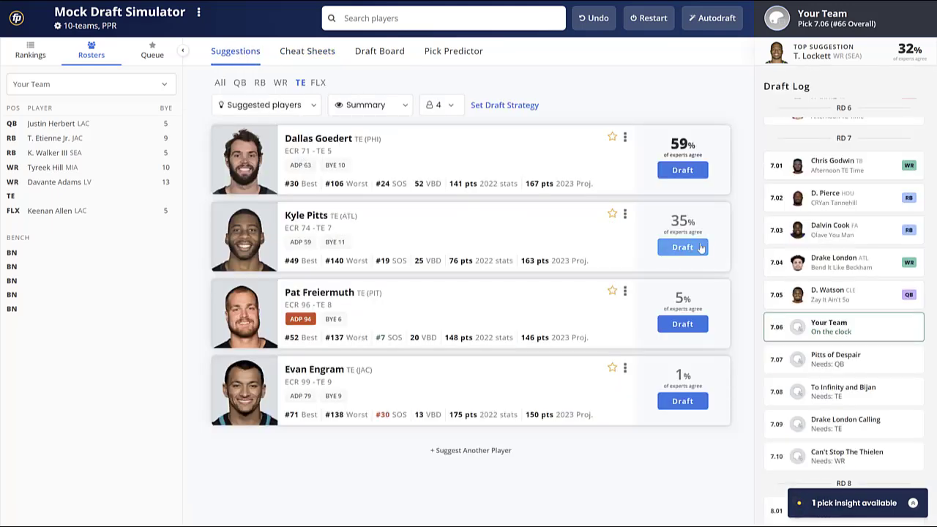
{"action": "left_click", "coordinate": [701, 248]}
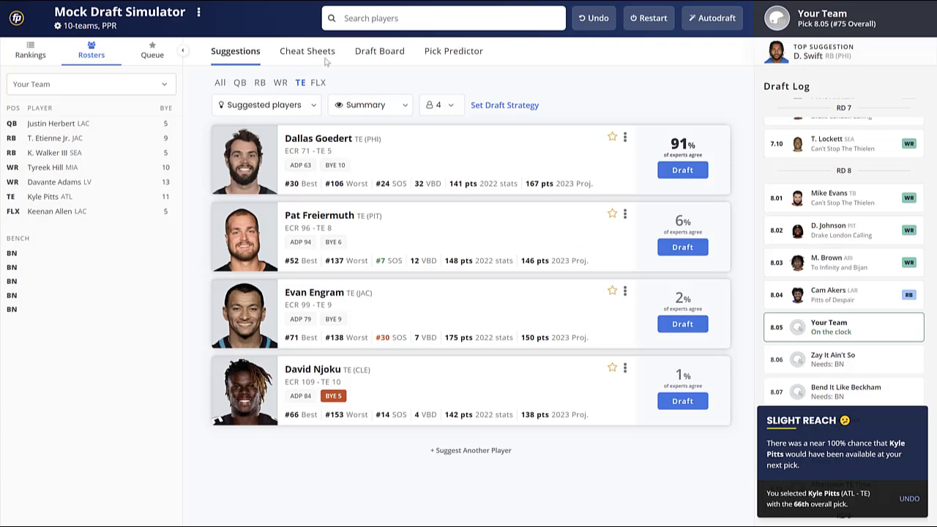
Check the cheat sheets and draft Brandon Aiyuk with pick 8.05, and James Cook from the RB-filtered suggestions with pick 9.06.
{"action": "left_click", "coordinate": [311, 53]}
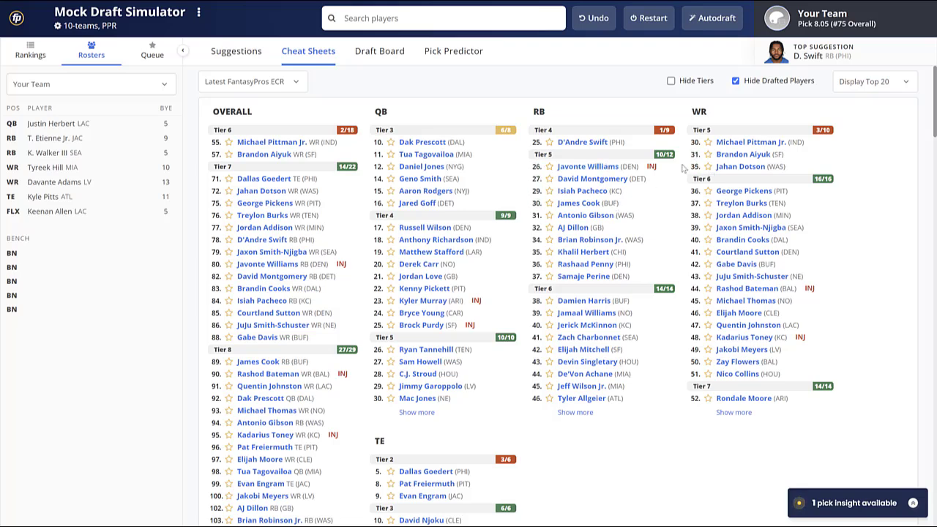
{"action": "mouse_move", "coordinate": [697, 157]}
{"action": "left_click", "coordinate": [241, 52]}
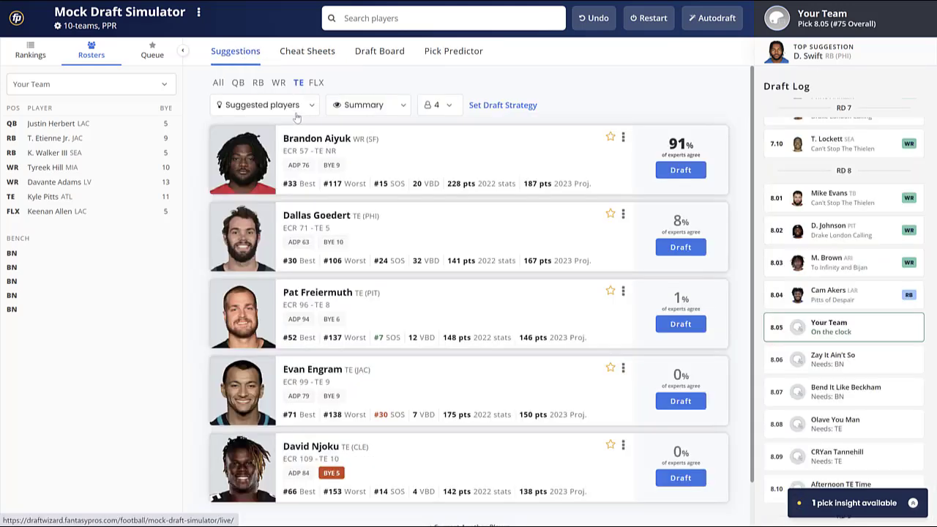
{"action": "left_click", "coordinate": [674, 170]}
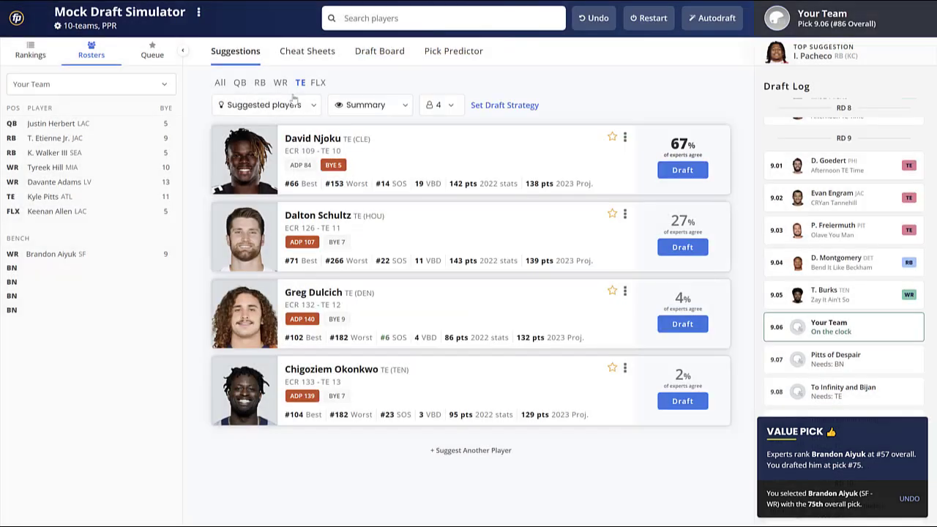
{"action": "left_click", "coordinate": [260, 82]}
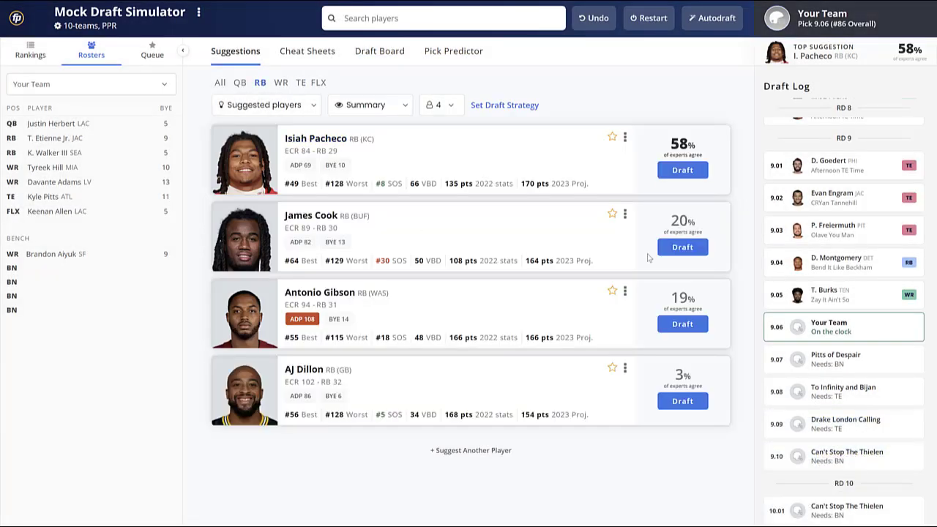
{"action": "left_click", "coordinate": [687, 250]}
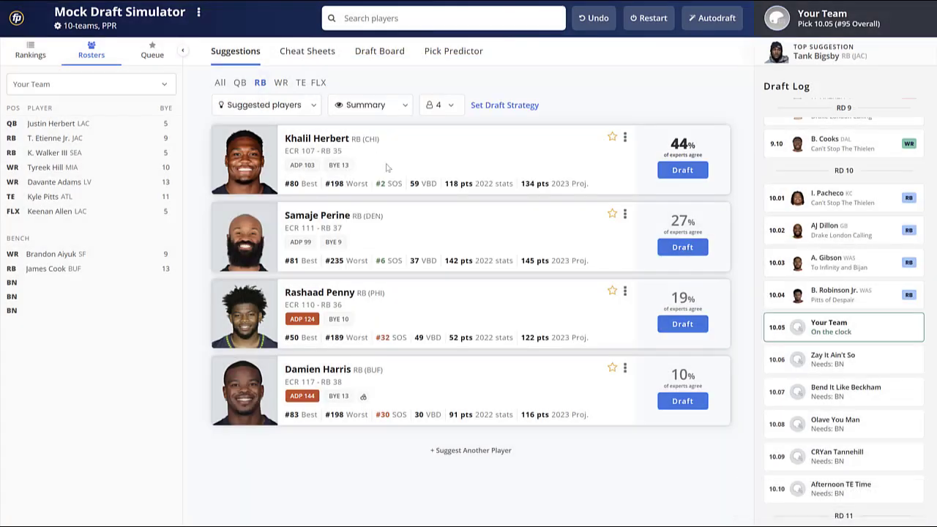
Check the cheat sheets and draft Samaje Perine with pick 10.05, and Jordan Addison from the WR-filtered suggestions with pick 11.06.
{"action": "left_click", "coordinate": [300, 55]}
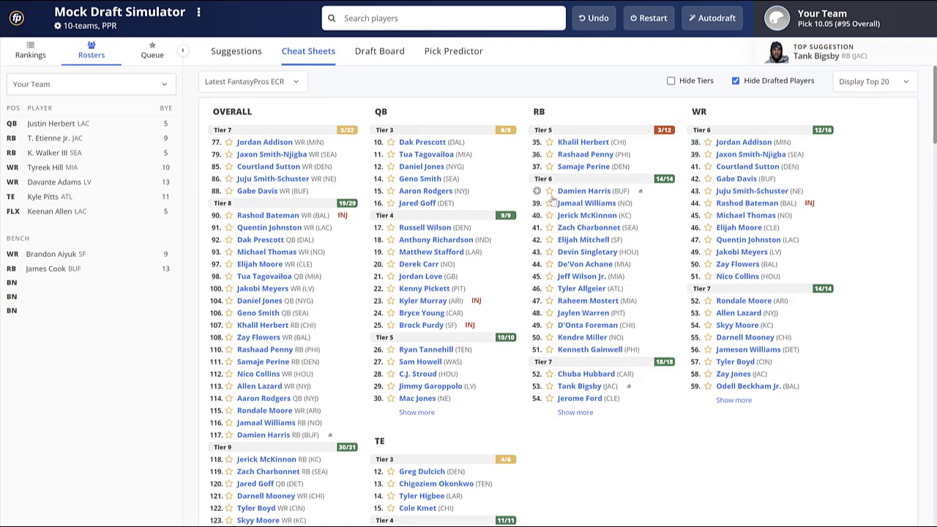
{"action": "left_click", "coordinate": [235, 53]}
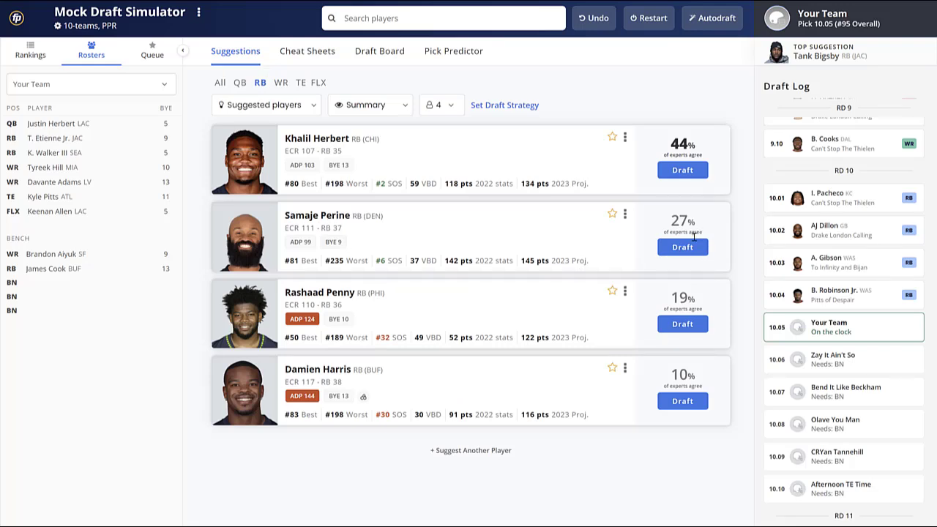
{"action": "left_click", "coordinate": [682, 247]}
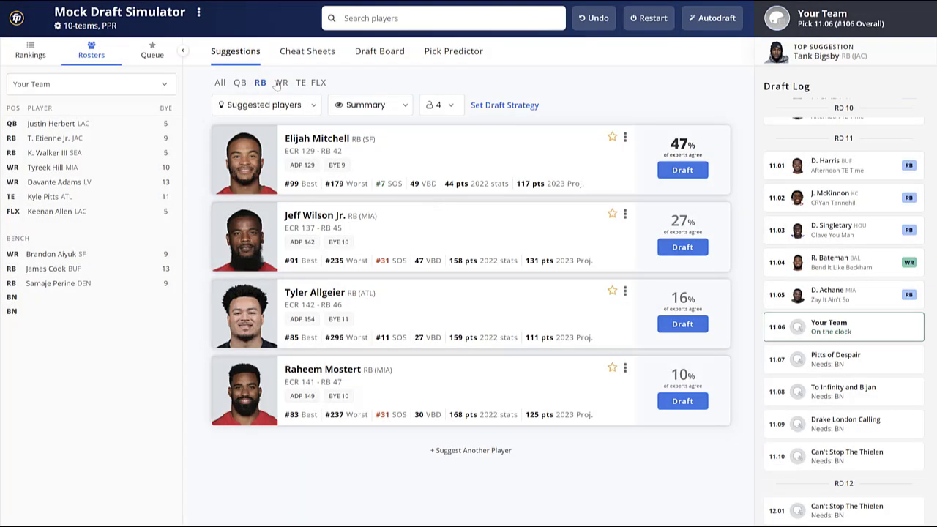
{"action": "left_click", "coordinate": [279, 83]}
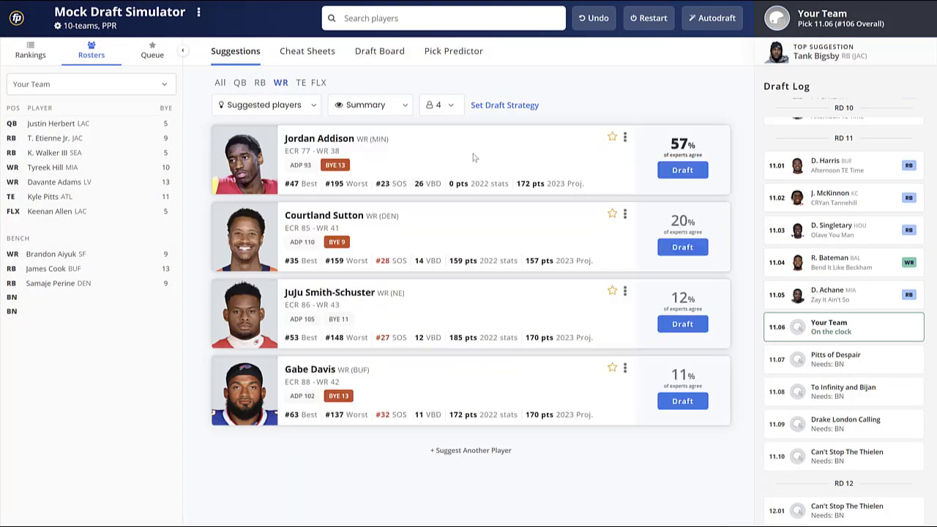
{"action": "left_click", "coordinate": [661, 172]}
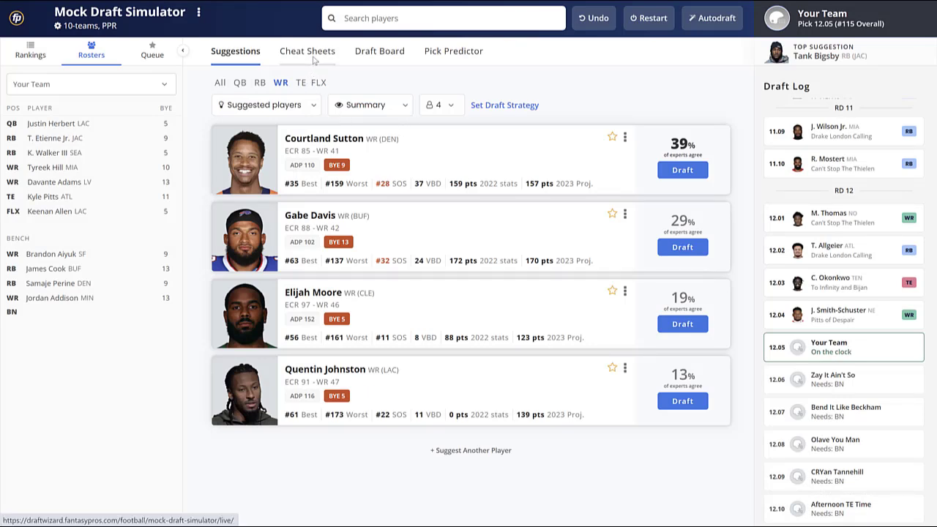
Compare suggestions by position with the cheat sheets, draft wide receiver Quentin Johnston with pick 12.05, and dismiss the draft grade.
{"action": "left_click", "coordinate": [260, 83]}
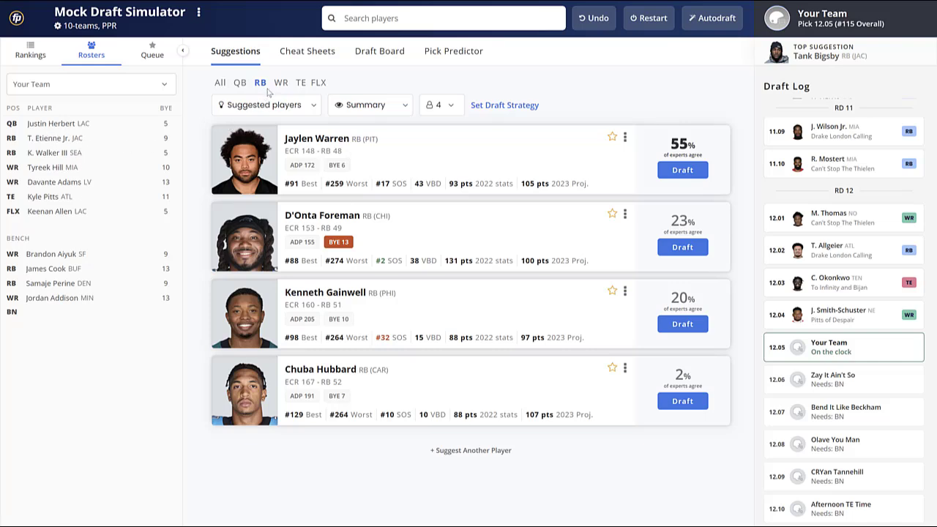
{"action": "left_click", "coordinate": [300, 83]}
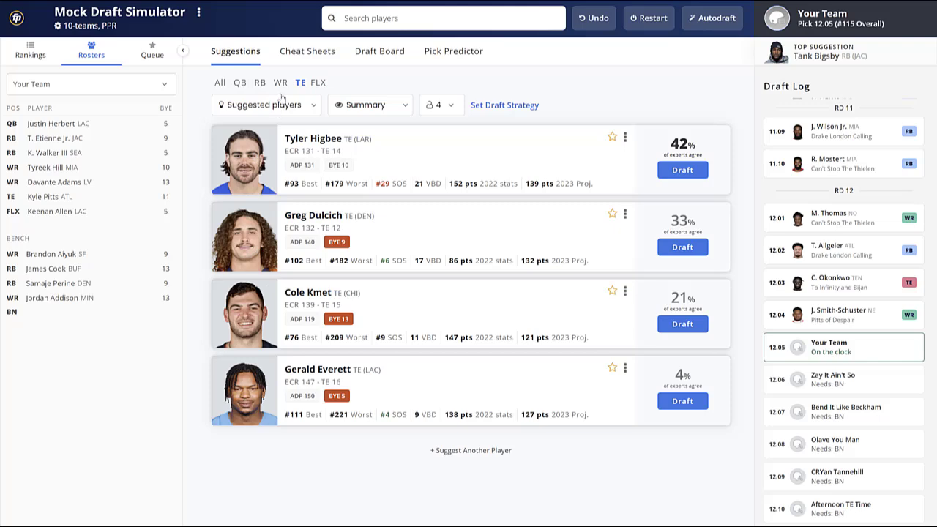
{"action": "left_click", "coordinate": [240, 83]}
{"action": "left_click", "coordinate": [281, 83]}
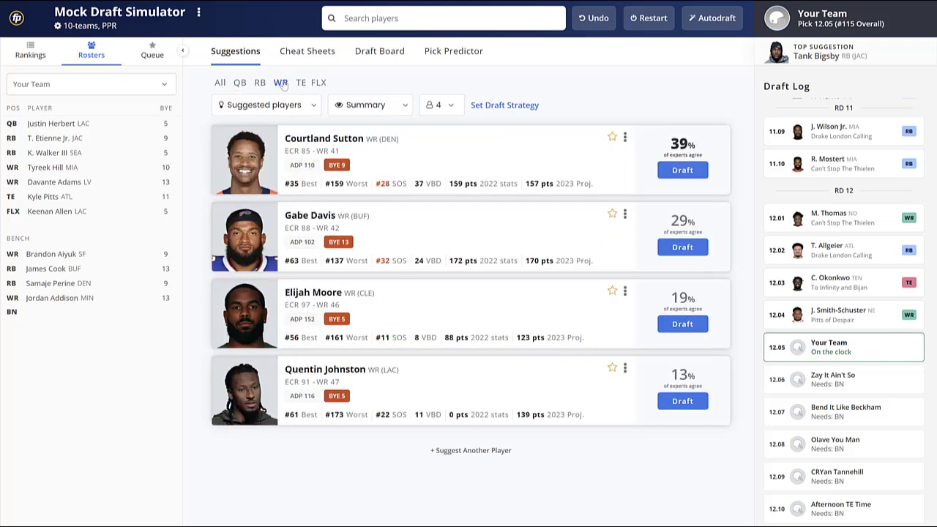
{"action": "left_click", "coordinate": [297, 60]}
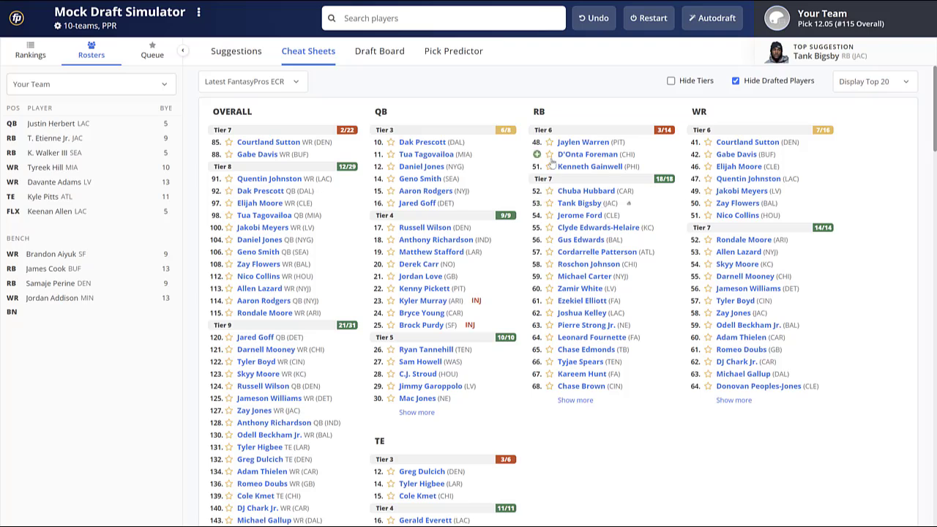
{"action": "left_click", "coordinate": [247, 60]}
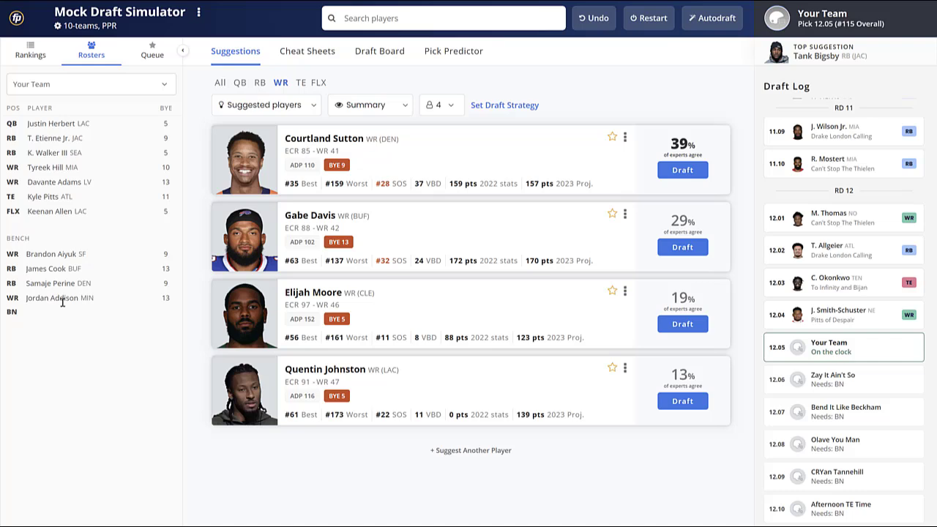
{"action": "left_click", "coordinate": [684, 402]}
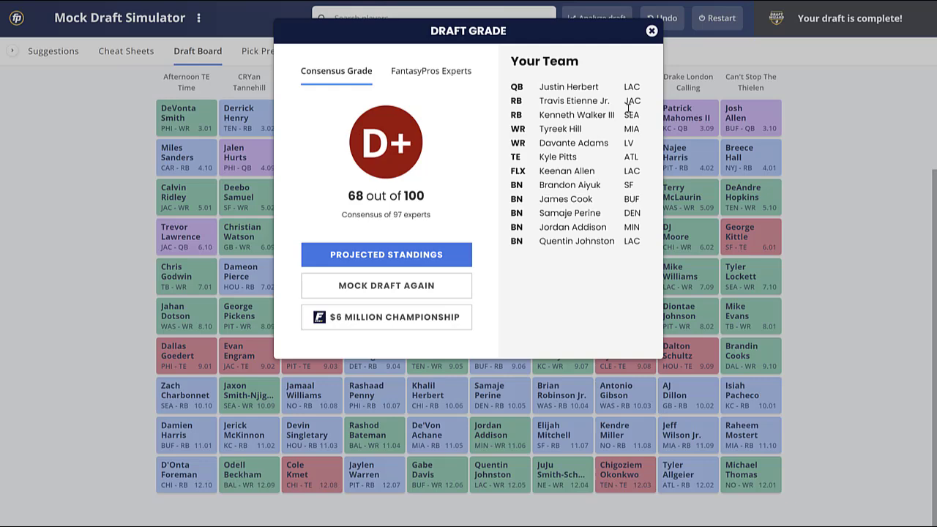
{"action": "left_click", "coordinate": [652, 31]}
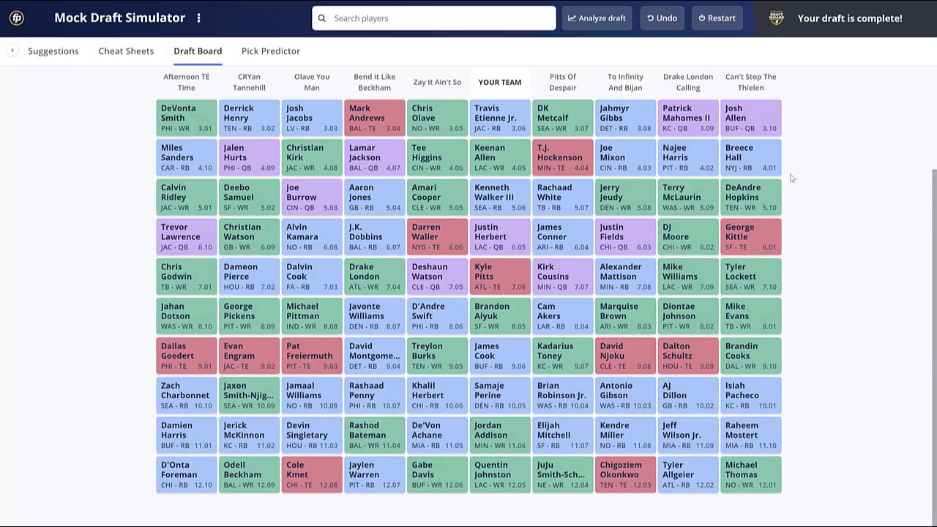